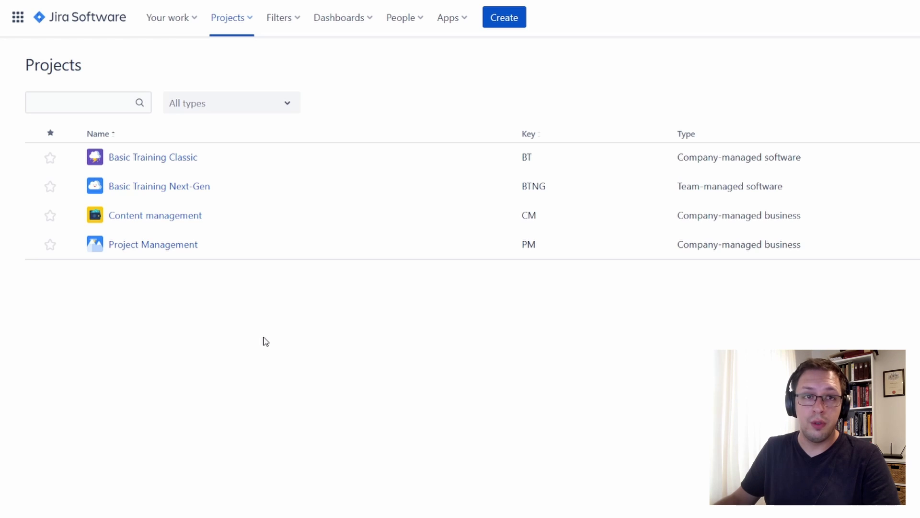
Open the advanced issue search to view all issues
{"action": "left_click", "coordinate": [288, 27]}
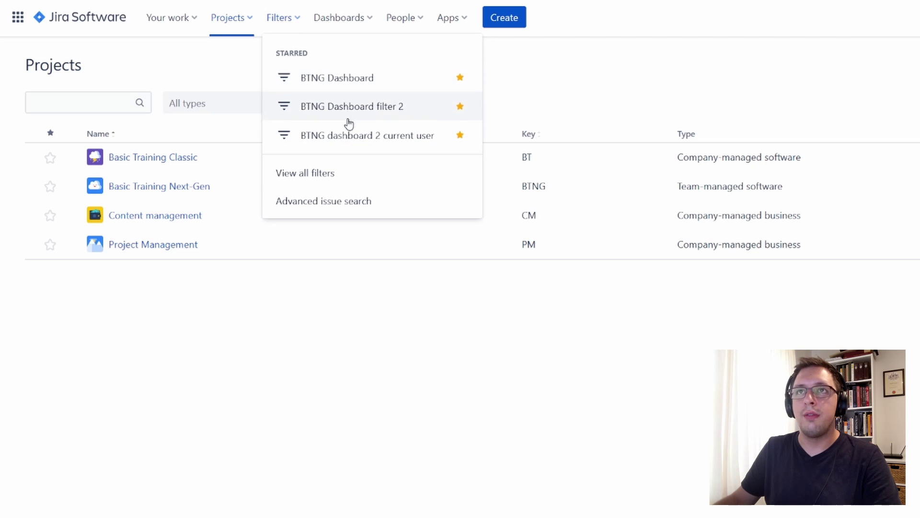
{"action": "left_click", "coordinate": [329, 206]}
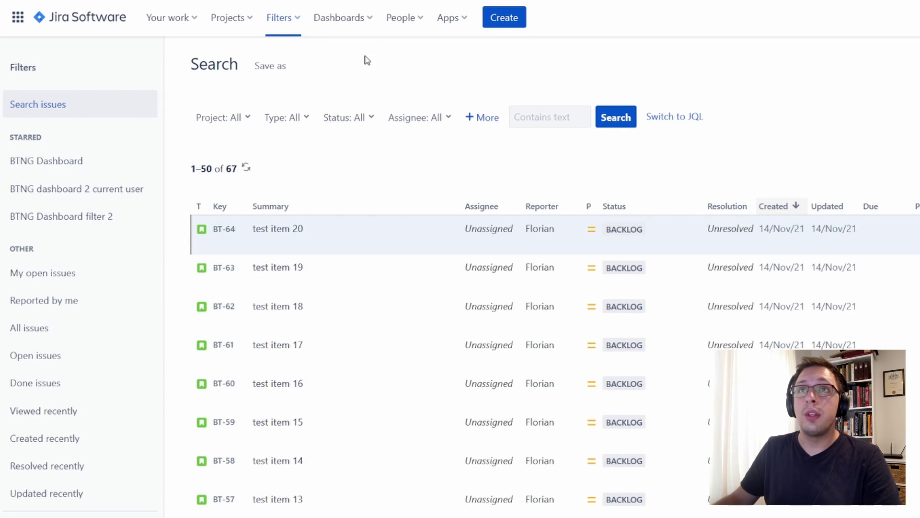
Open the BTNG dashboard and list the assignee's 26 To-Do issues from the Two Dimensional Filter Statistics table
{"action": "left_click", "coordinate": [361, 21]}
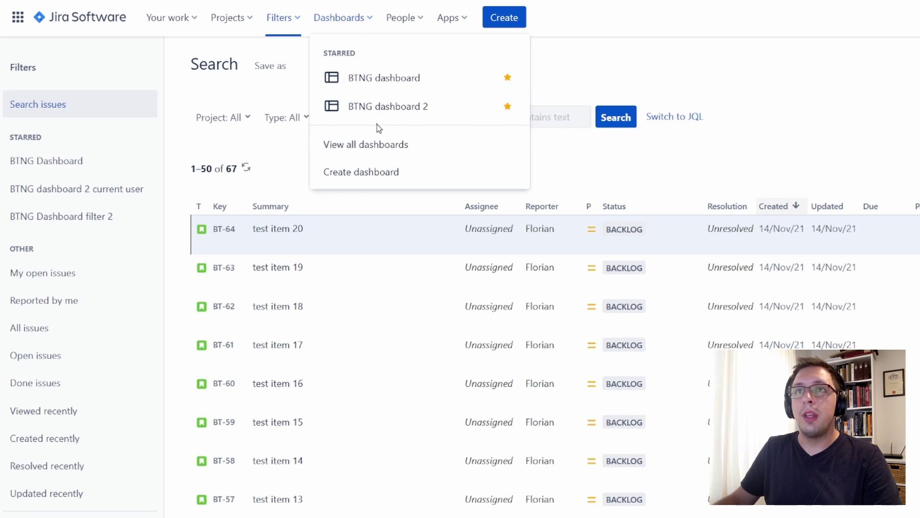
{"action": "left_click", "coordinate": [389, 79]}
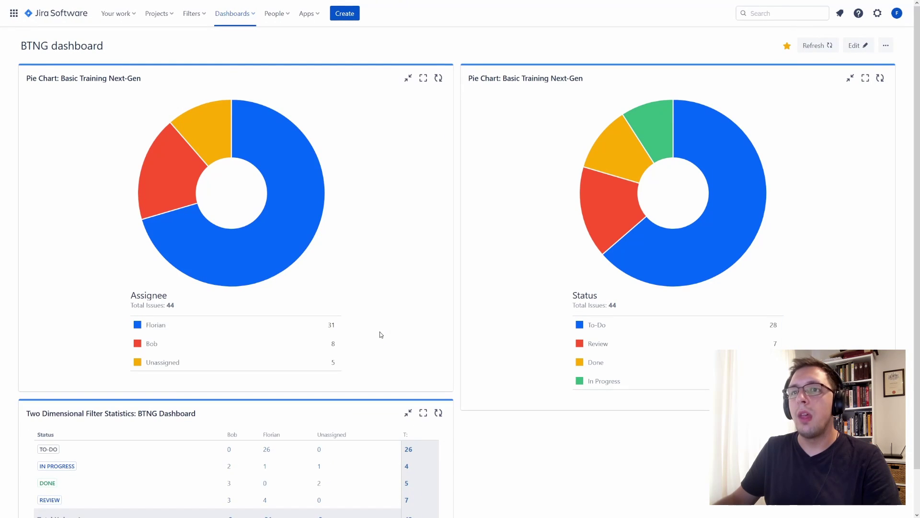
{"action": "mouse_move", "coordinate": [153, 326]}
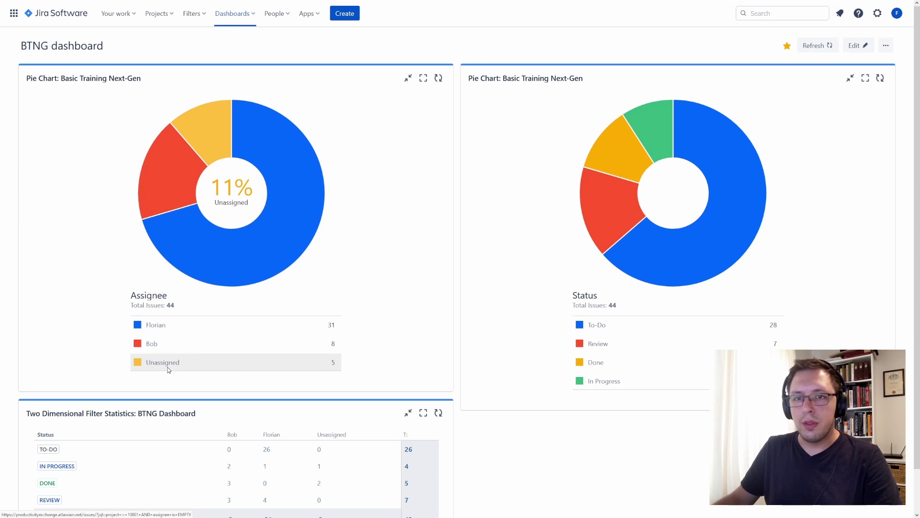
{"action": "left_click", "coordinate": [266, 453]}
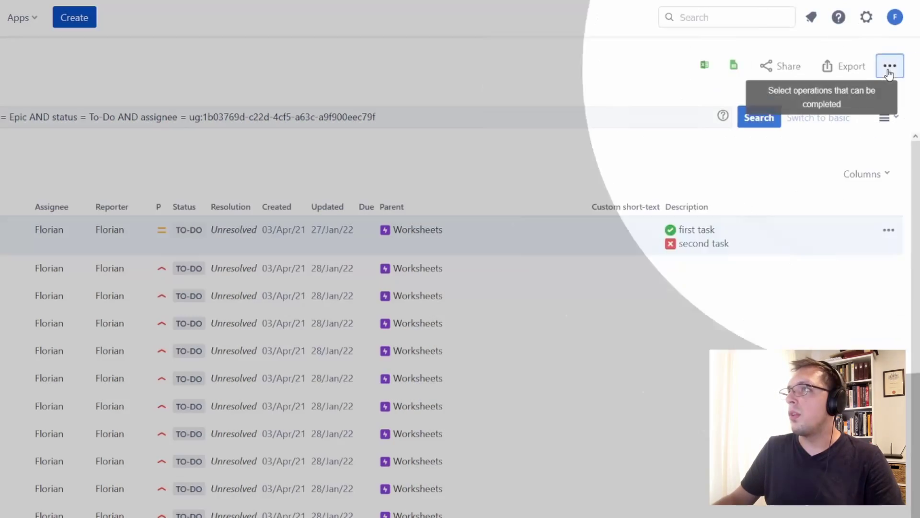
Start a bulk change of all 26 issues in the search results and select every issue
{"action": "left_click", "coordinate": [890, 67]}
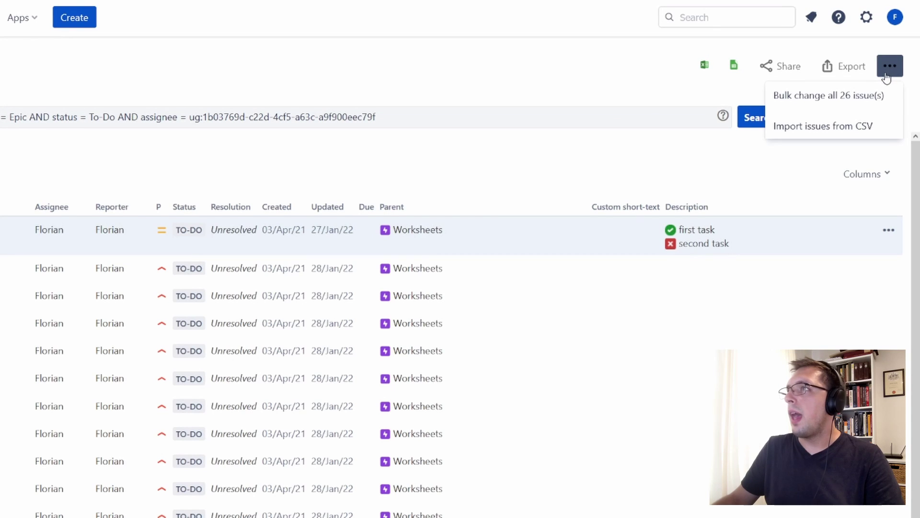
{"action": "left_click", "coordinate": [824, 99]}
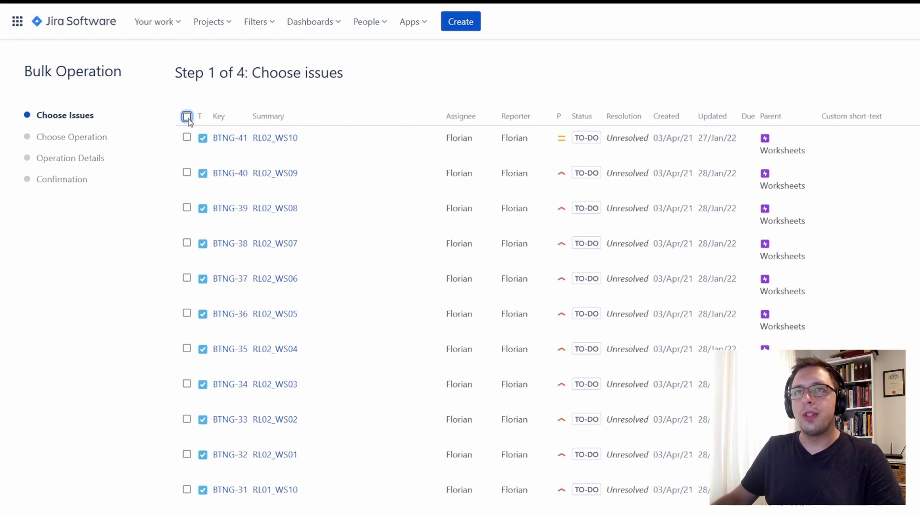
{"action": "left_click", "coordinate": [187, 116]}
Exclude BTNG-30 and BTNG-20 from the bulk selection and include both of them again
{"action": "scroll", "coordinate": [175, 334], "scroll_direction": "down", "scroll_amount": 4}
{"action": "left_click", "coordinate": [187, 317]}
{"action": "left_click", "coordinate": [187, 387]}
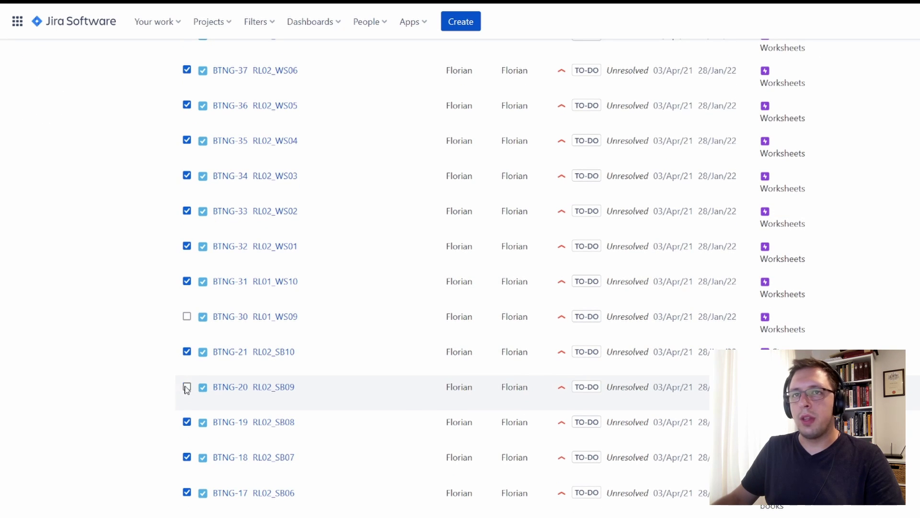
{"action": "left_click", "coordinate": [188, 389]}
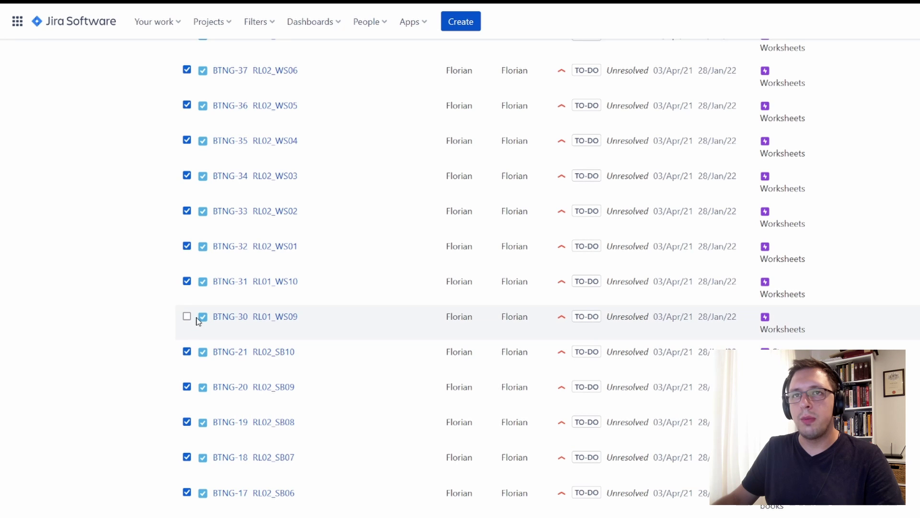
{"action": "left_click", "coordinate": [187, 316]}
Check the list of selected issues and proceed to choosing the bulk action
{"action": "scroll", "coordinate": [460, 269], "scroll_direction": "up", "scroll_amount": 5}
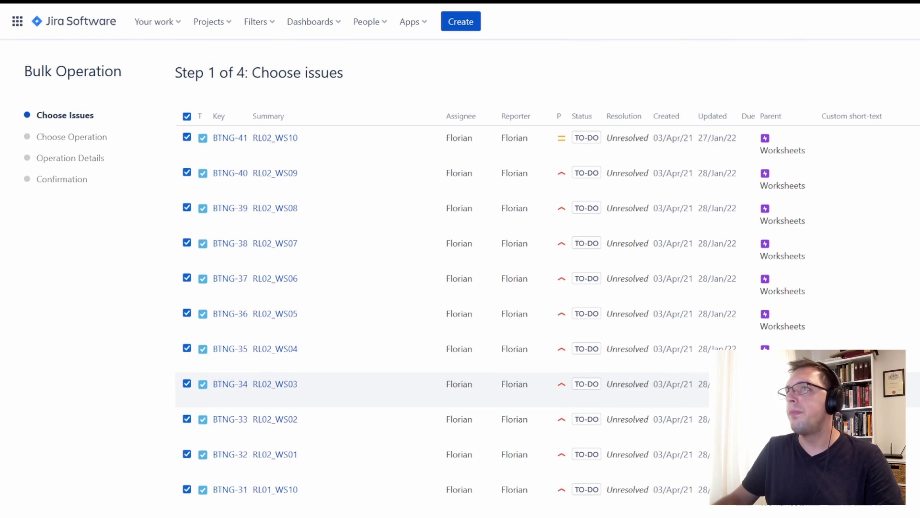
{"action": "scroll", "coordinate": [617, 313], "scroll_direction": "down", "scroll_amount": 9}
{"action": "scroll", "coordinate": [323, 481], "scroll_direction": "down", "scroll_amount": 2}
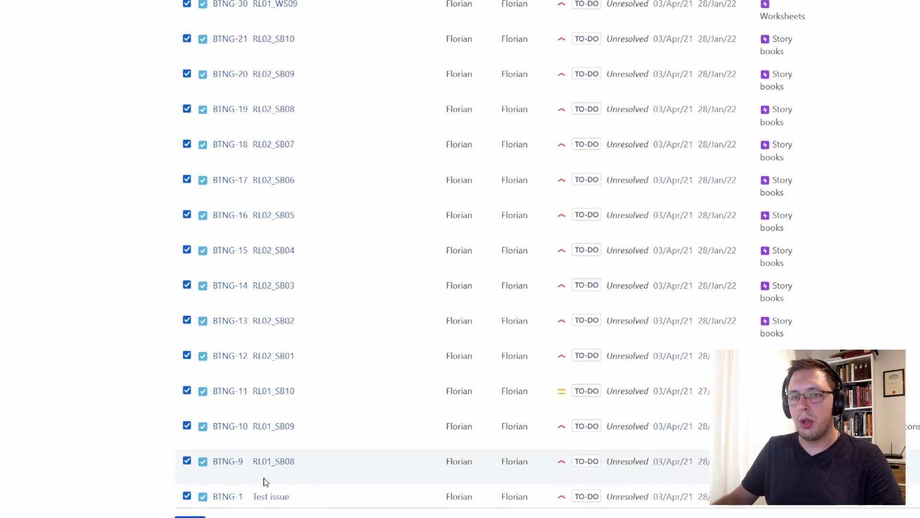
{"action": "left_click", "coordinate": [191, 488]}
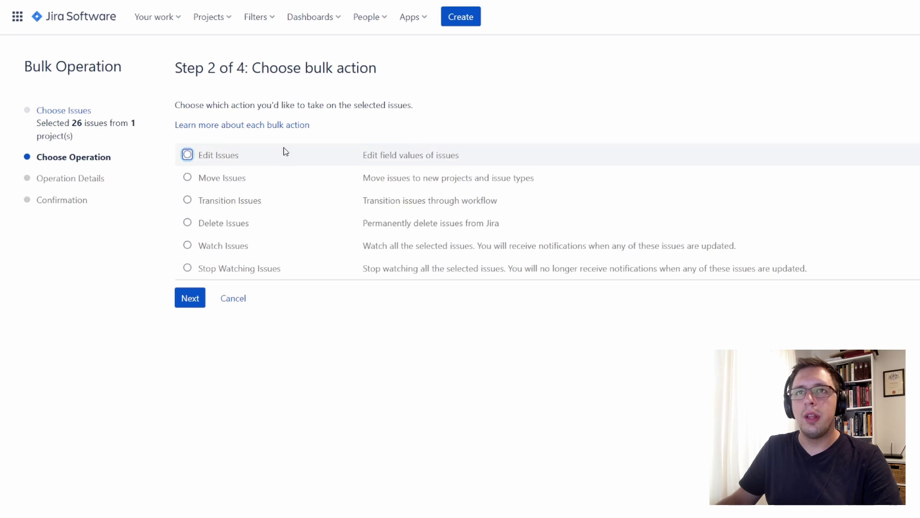
Choose the Transition Issues bulk action with Done as the workflow action and proceed to its fields
{"action": "left_click", "coordinate": [237, 203]}
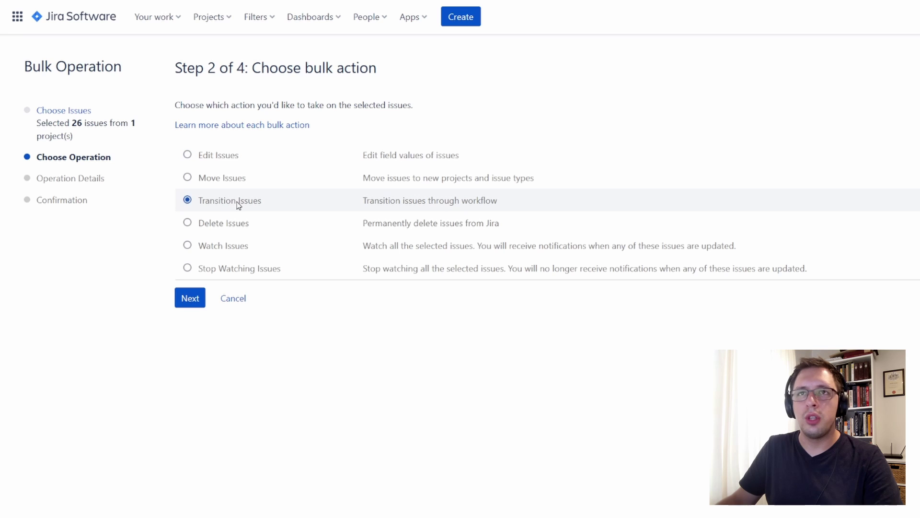
{"action": "left_click", "coordinate": [196, 303]}
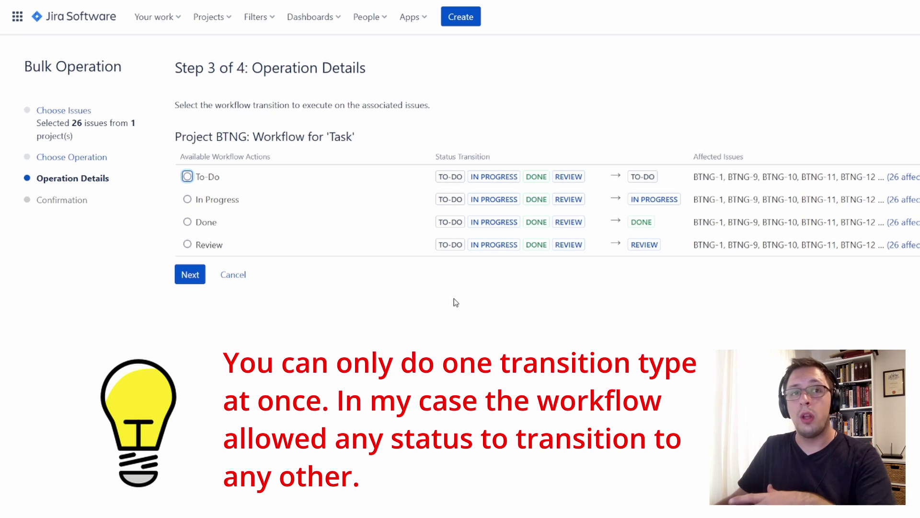
{"action": "key", "text": "Down"}
{"action": "key", "text": "Down"}
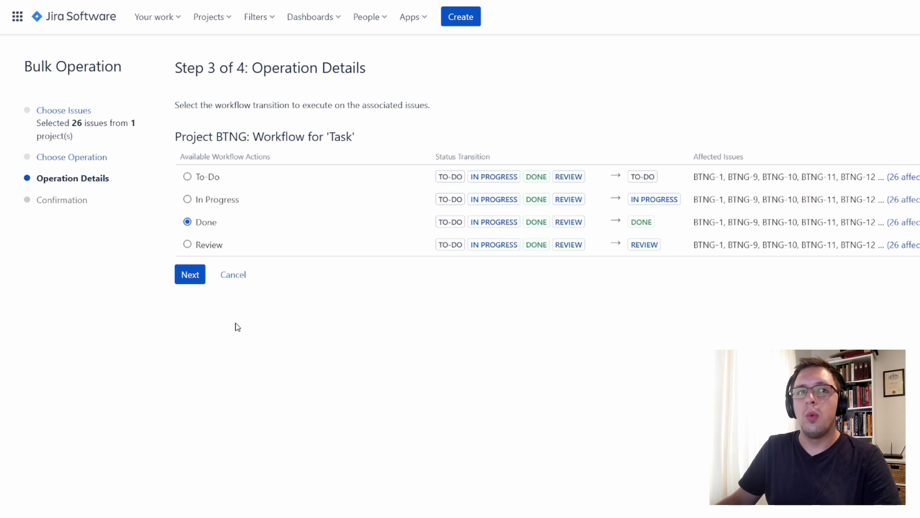
{"action": "left_click", "coordinate": [194, 285]}
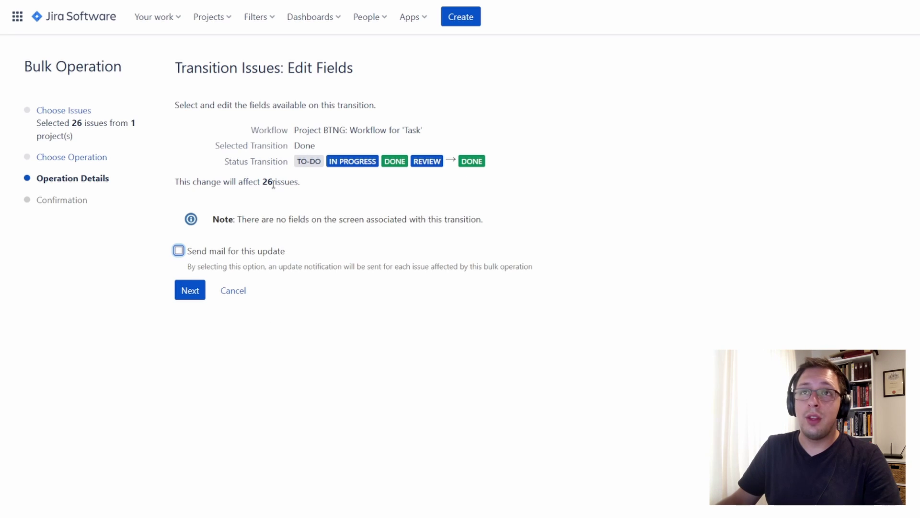
Review how many issues the transition affects and its option for sending update mails
{"action": "left_click_drag", "start_coordinate": [262, 182], "coordinate": [296, 183]}
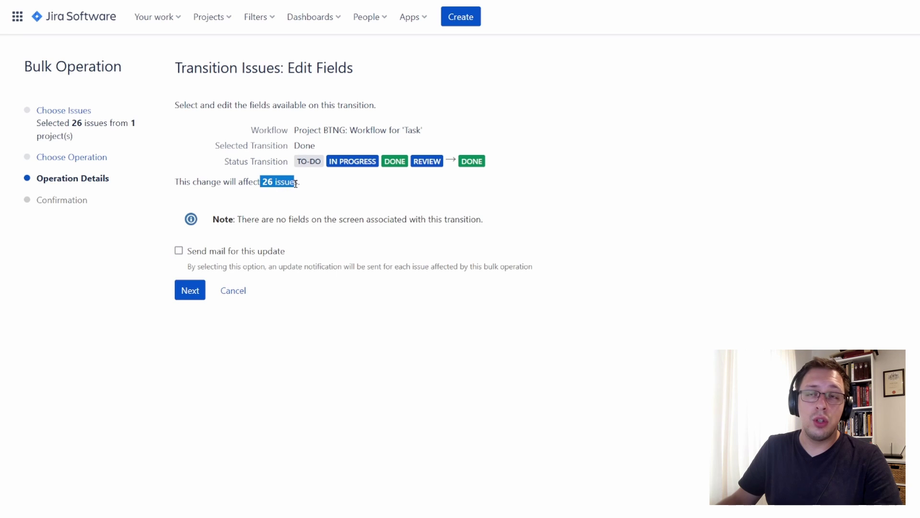
{"action": "left_click_drag", "start_coordinate": [229, 265], "coordinate": [274, 263]}
{"action": "left_click", "coordinate": [296, 288]}
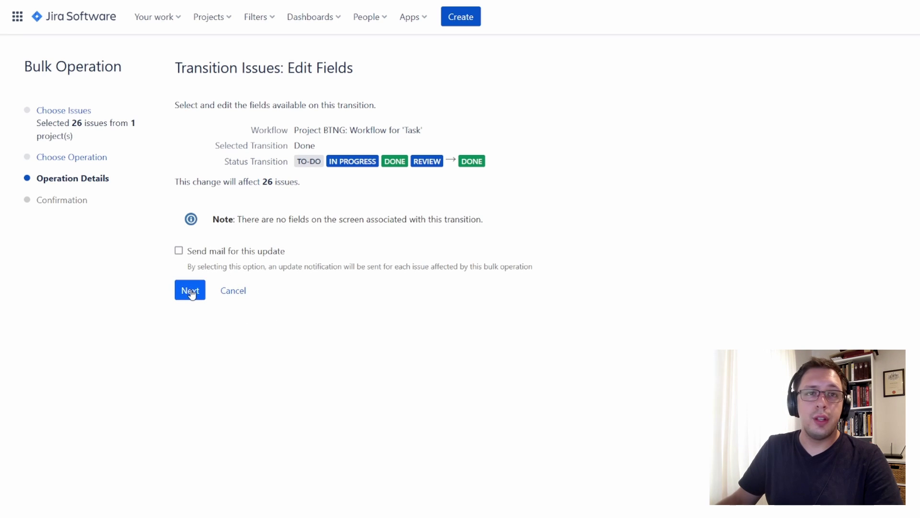
Return to the choice of operation and switch the bulk action to Move Issues
{"action": "left_click", "coordinate": [72, 159]}
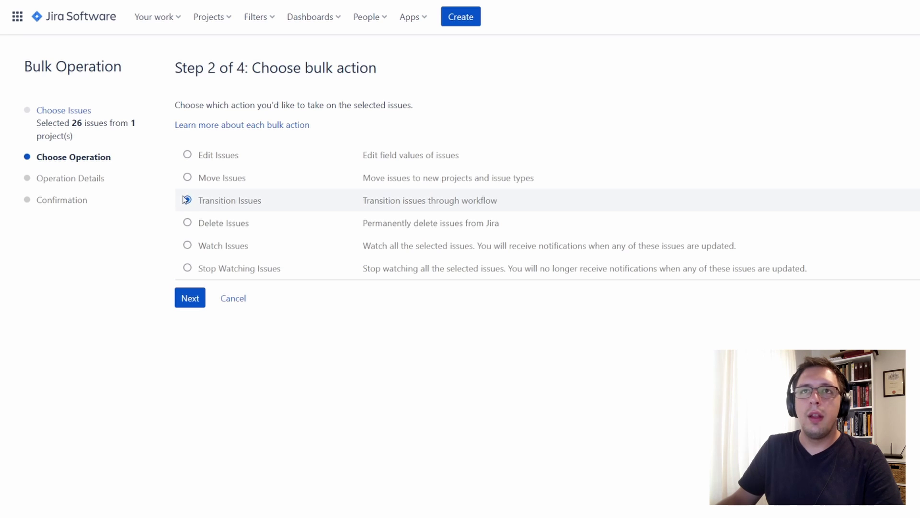
{"action": "left_click", "coordinate": [209, 184]}
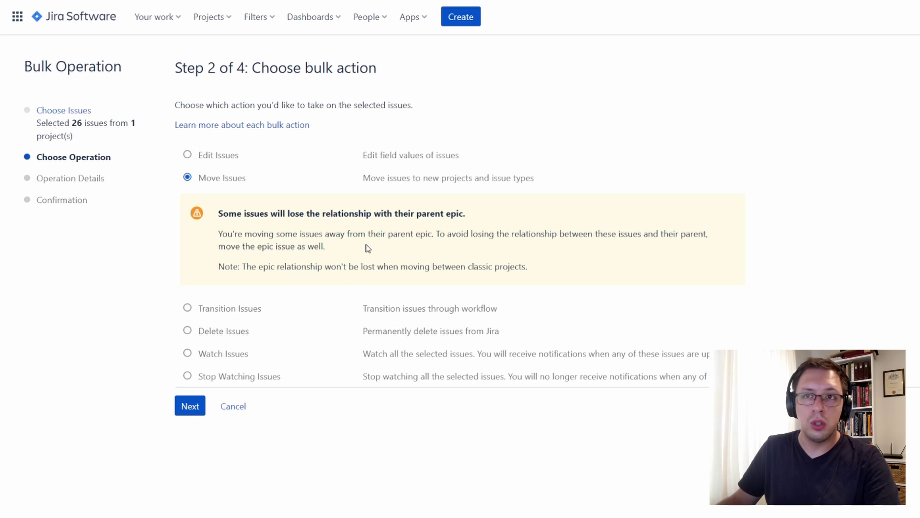
{"action": "left_click", "coordinate": [190, 406]}
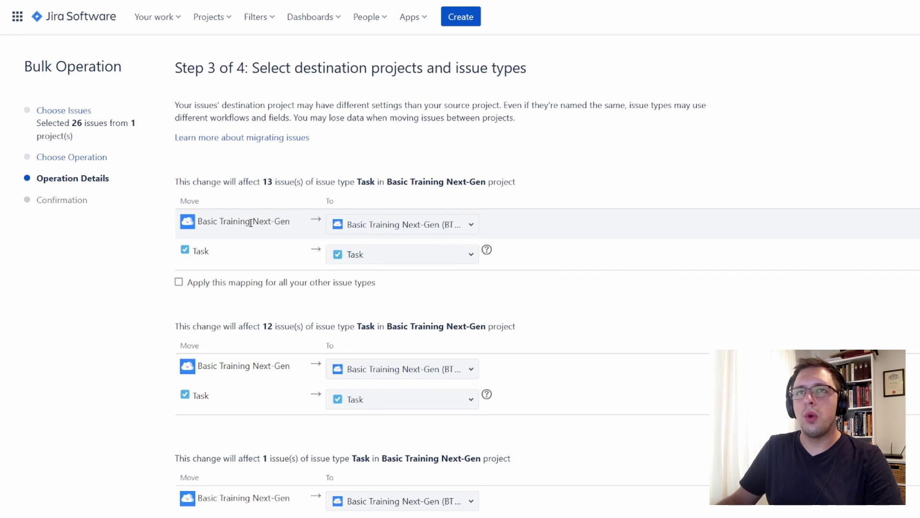
Map the first Task group to Asset in Content management (CM) and apply this mapping to all other issue types
{"action": "left_click", "coordinate": [472, 228]}
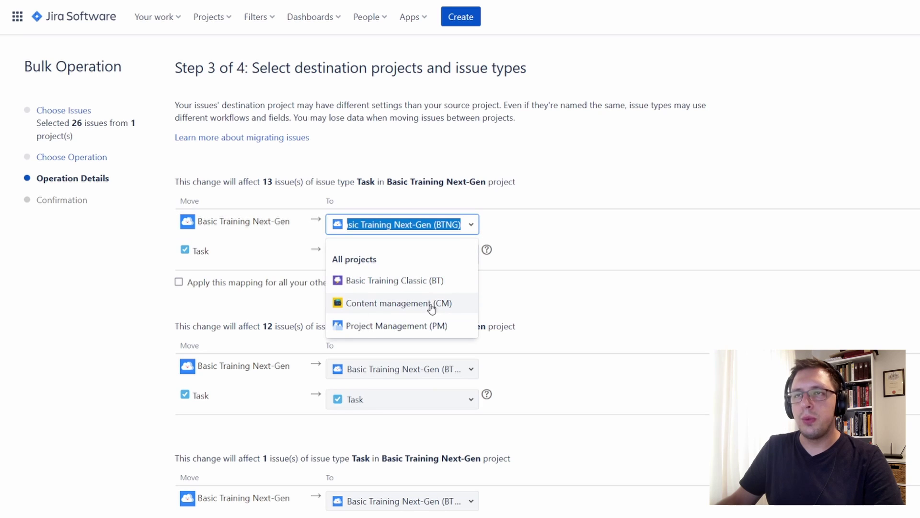
{"action": "left_click", "coordinate": [416, 310]}
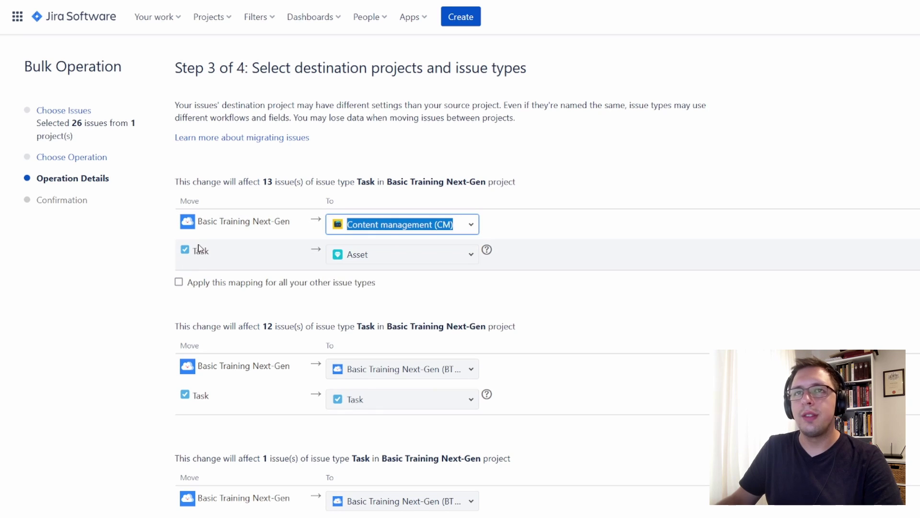
{"action": "left_click", "coordinate": [462, 258]}
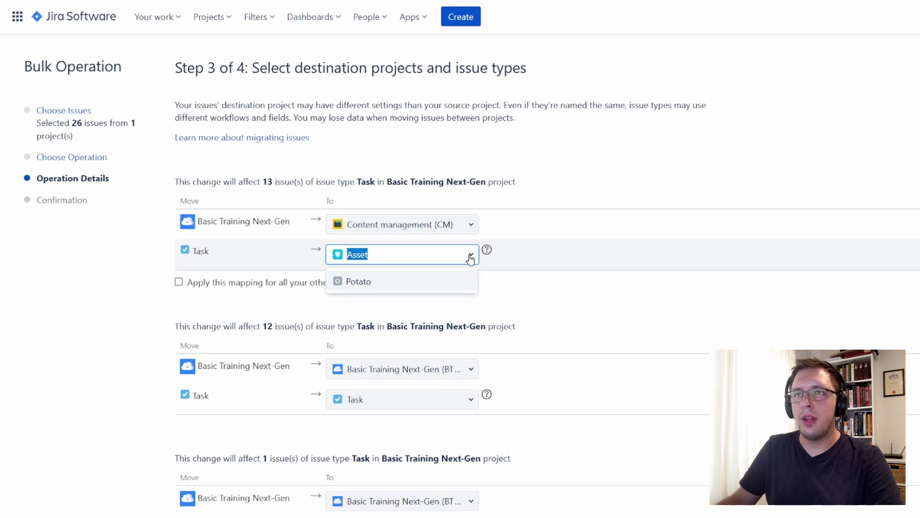
{"action": "left_click", "coordinate": [551, 266]}
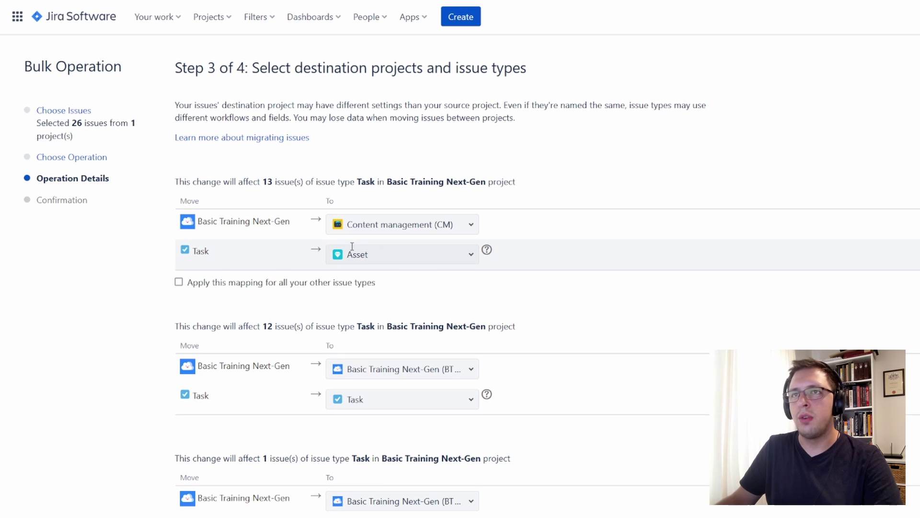
{"action": "left_click", "coordinate": [178, 282]}
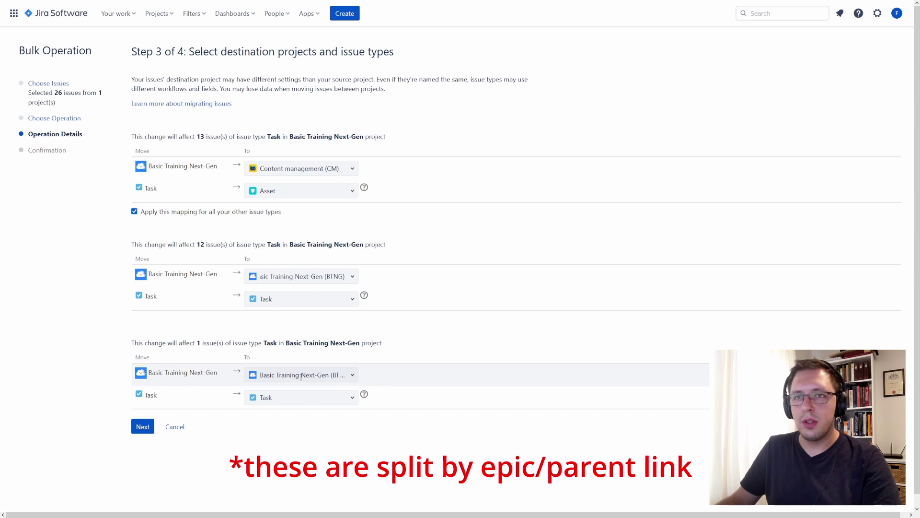
{"action": "double_click", "coordinate": [201, 244]}
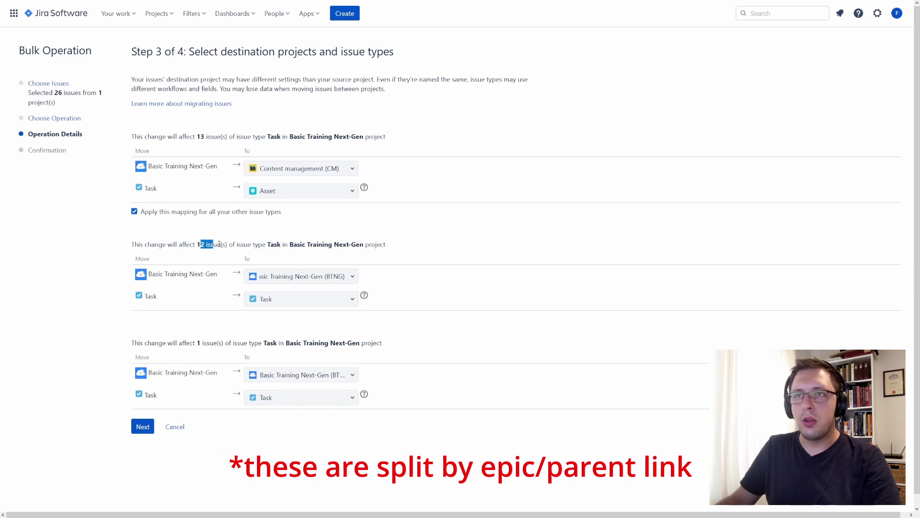
{"action": "left_click", "coordinate": [142, 426]}
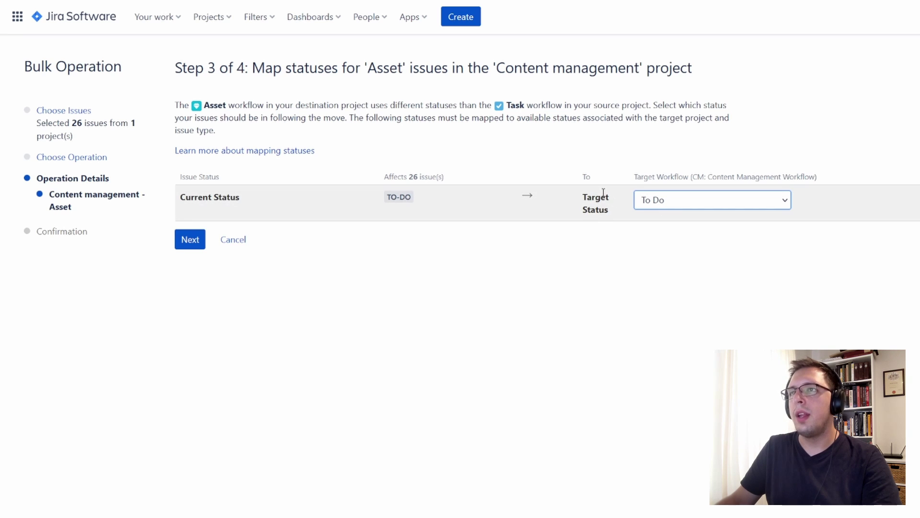
Map the TO-DO status to Draft in the target workflow and proceed to the field updates
{"action": "left_click", "coordinate": [772, 205]}
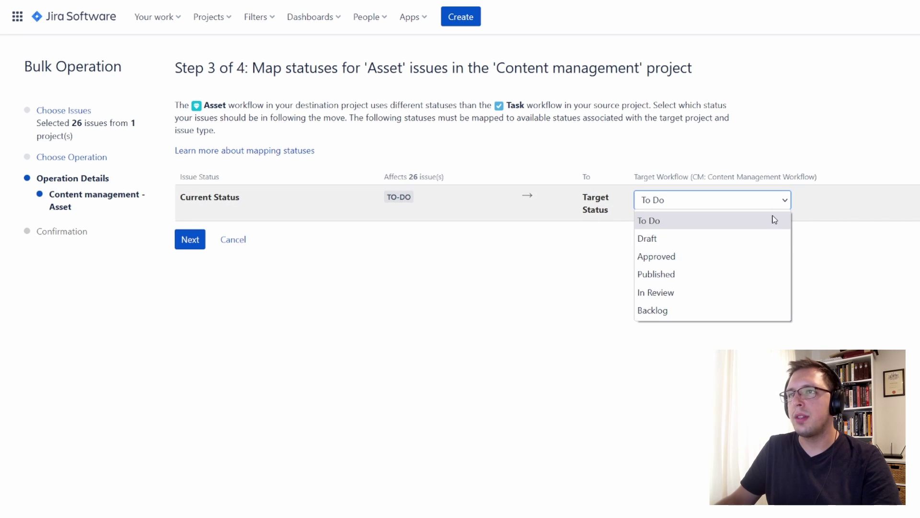
{"action": "left_click", "coordinate": [741, 240]}
{"action": "left_click", "coordinate": [192, 241]}
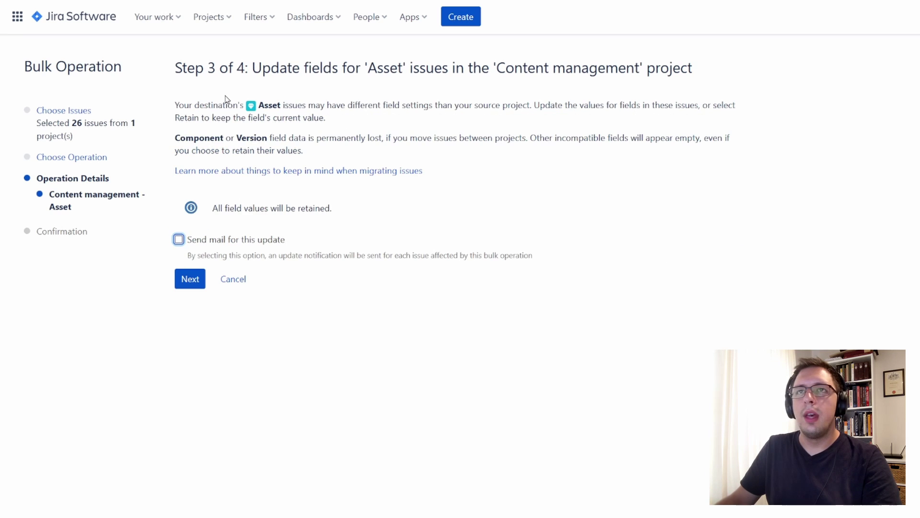
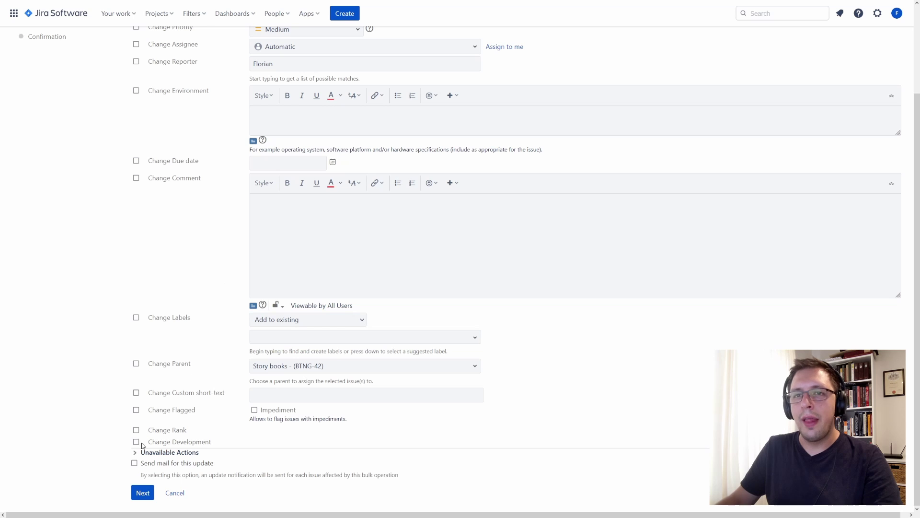
Expand the unavailable actions of the bulk edit form and review which fields cannot be changed
{"action": "left_click", "coordinate": [136, 452]}
{"action": "scroll", "coordinate": [411, 455], "scroll_direction": "down", "scroll_amount": 2}
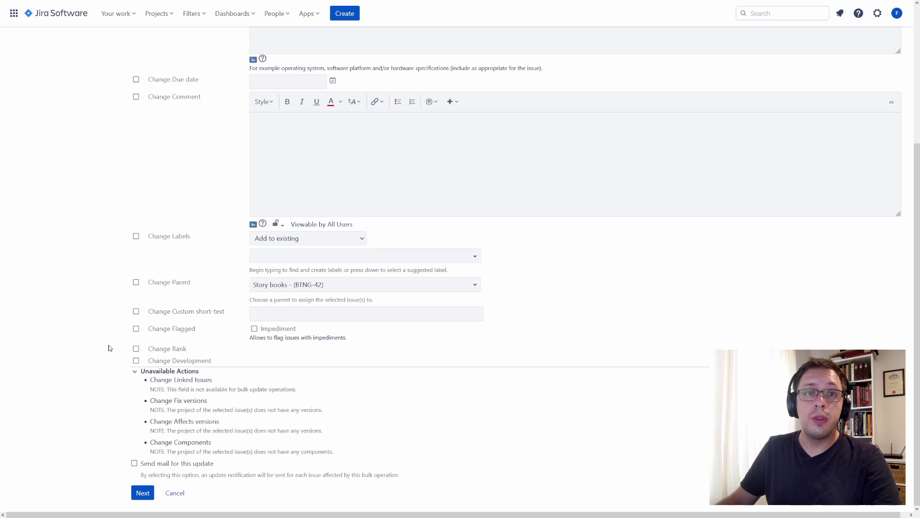
{"action": "scroll", "coordinate": [89, 380], "scroll_direction": "up", "scroll_amount": 1}
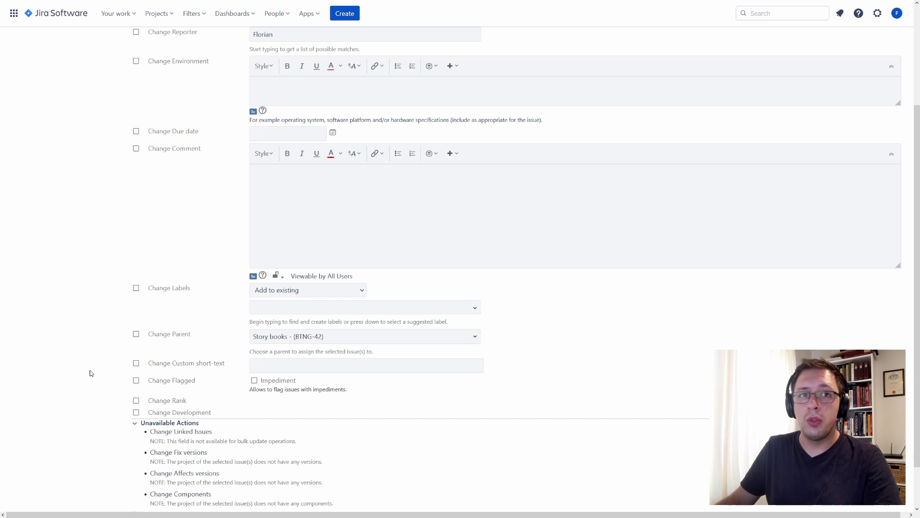
Examine the change modes offered for Labels and the Custom short-text field in the bulk edit form
{"action": "left_click", "coordinate": [136, 288]}
{"action": "left_click", "coordinate": [360, 292]}
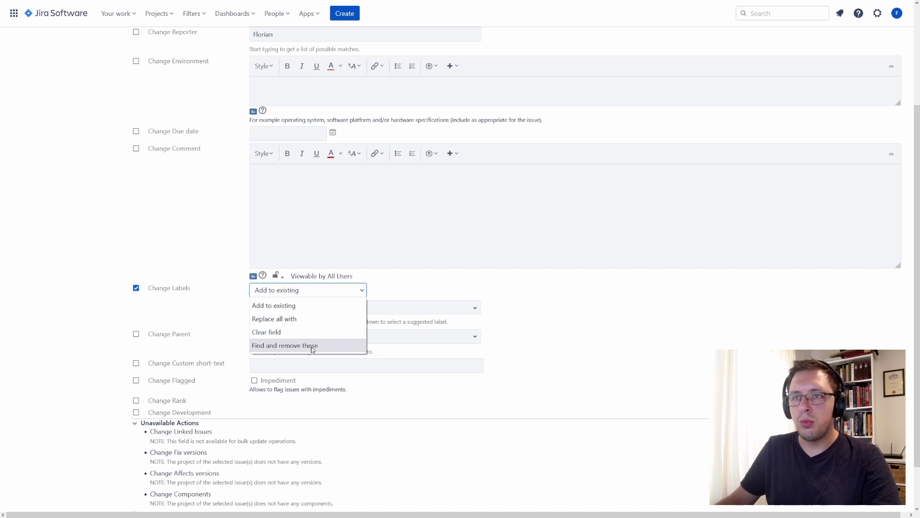
{"action": "left_click", "coordinate": [420, 312]}
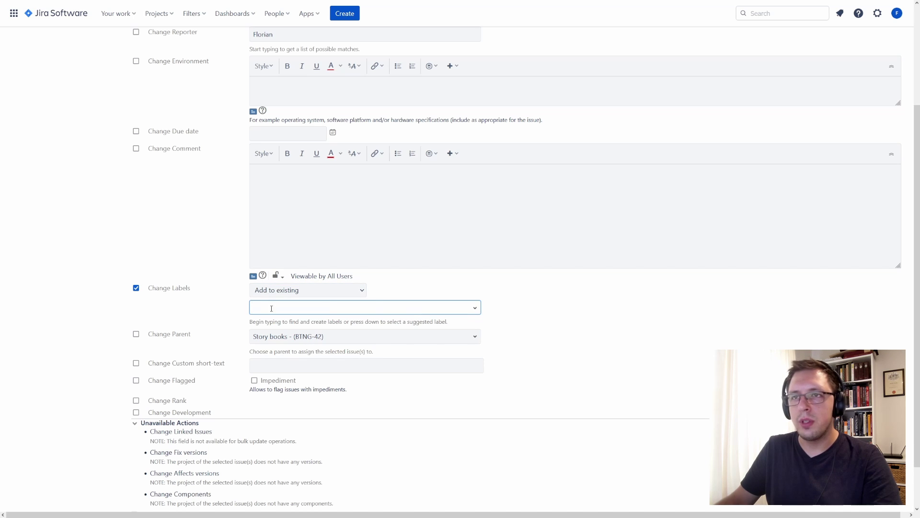
{"action": "left_click", "coordinate": [136, 288]}
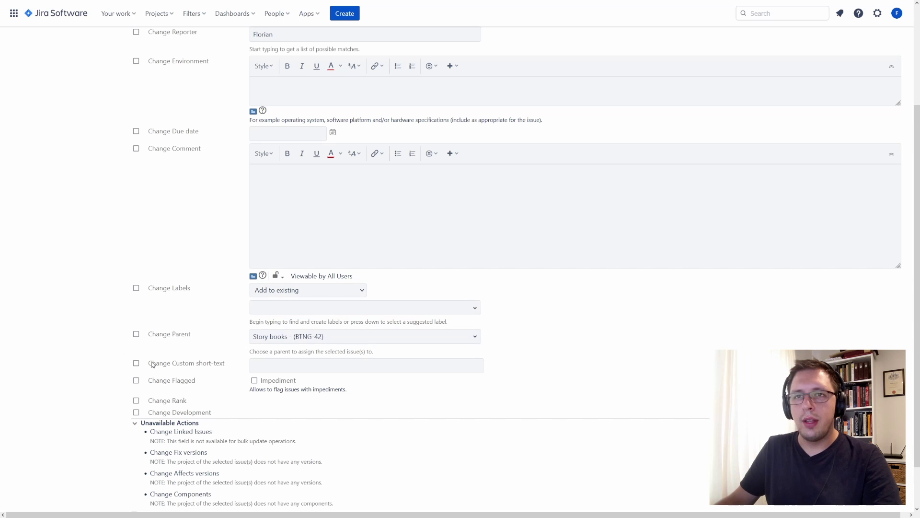
{"action": "left_click_drag", "start_coordinate": [174, 365], "coordinate": [233, 368]}
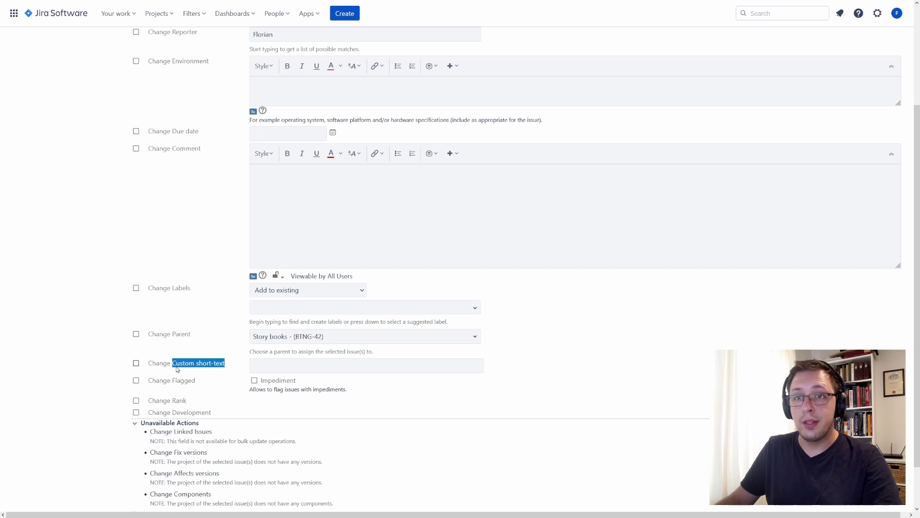
{"action": "left_click", "coordinate": [278, 369]}
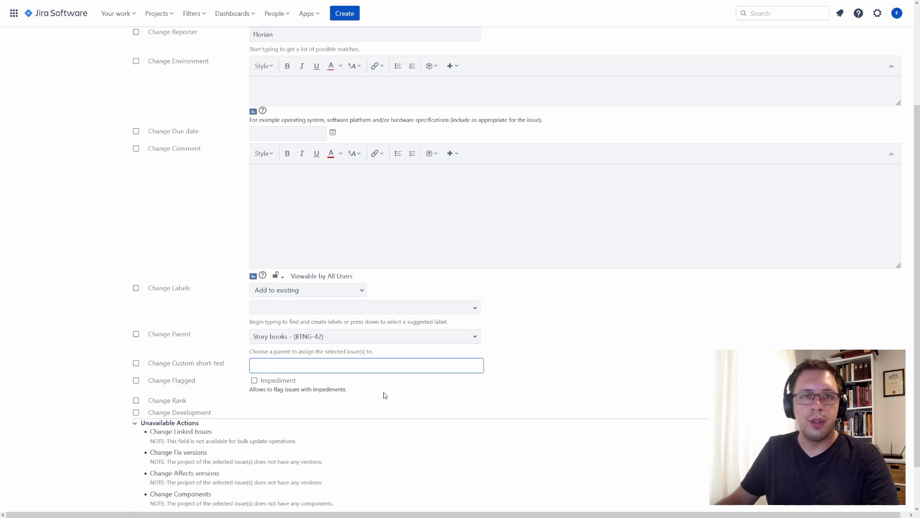
Add a comment to the bulk edit that reads "Hi" followed by a mention of the issues' reporter
{"action": "scroll", "coordinate": [124, 328], "scroll_direction": "up", "scroll_amount": 3}
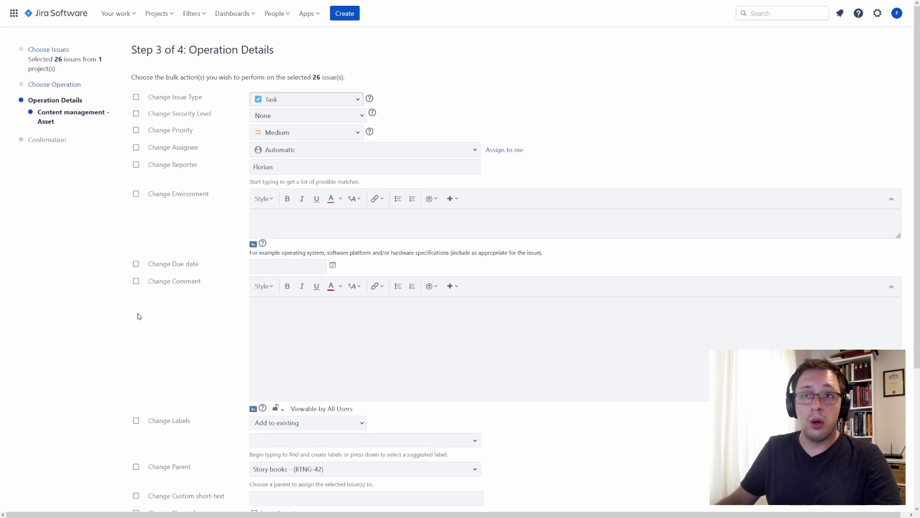
{"action": "left_click", "coordinate": [335, 329]}
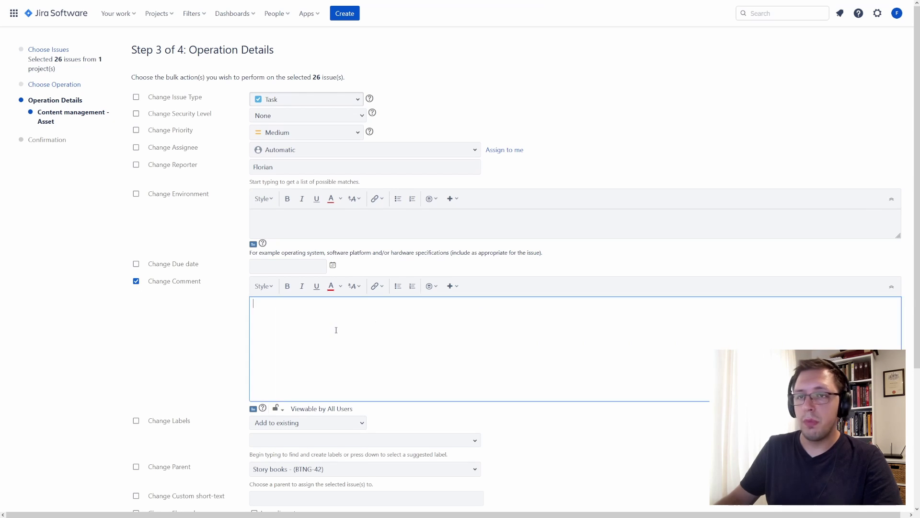
{"action": "type", "text": "Hi @Flo"}
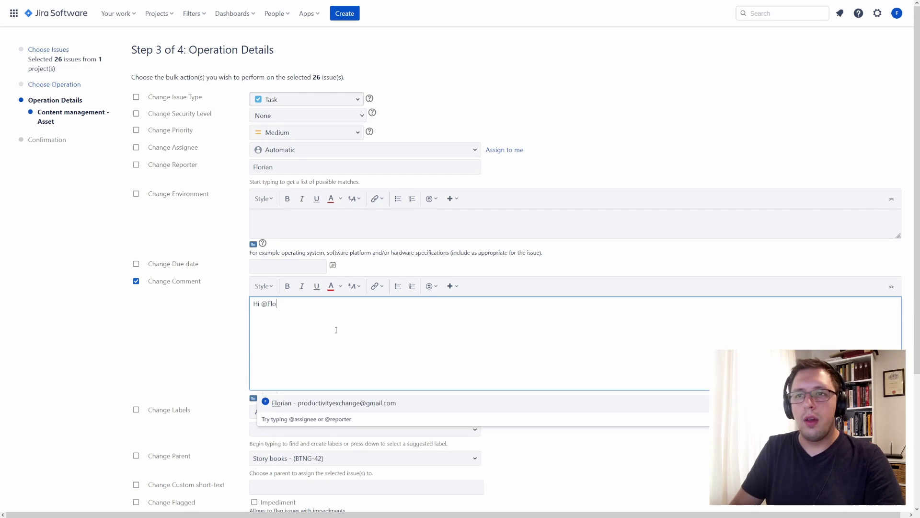
{"action": "key", "text": "Return"}
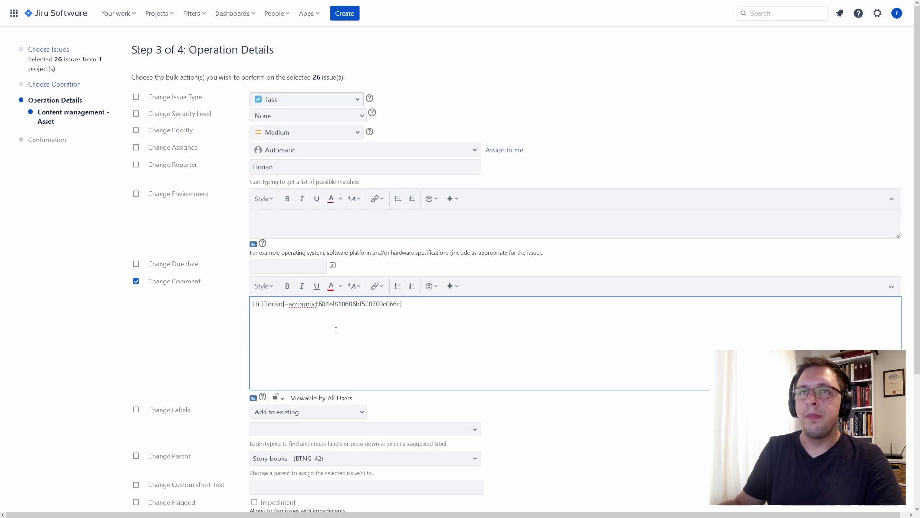
Include an assignee change to the other team member in the bulk edit and proceed to the confirmation
{"action": "left_click", "coordinate": [358, 99]}
{"action": "left_click", "coordinate": [358, 134]}
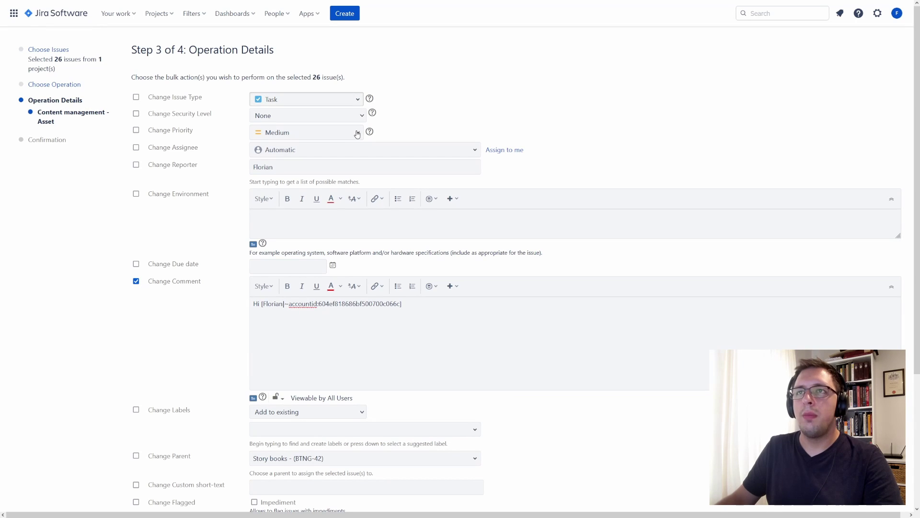
{"action": "left_click", "coordinate": [136, 148]}
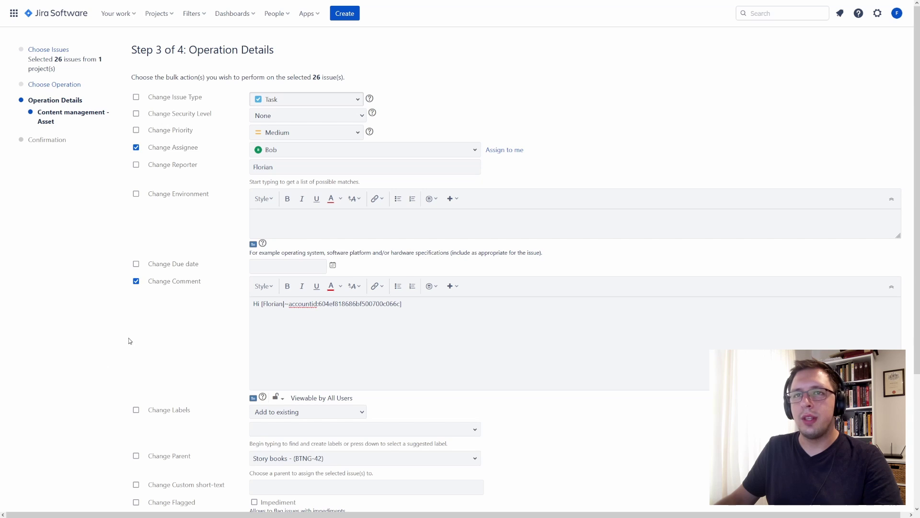
{"action": "scroll", "coordinate": [129, 341], "scroll_direction": "down", "scroll_amount": 3}
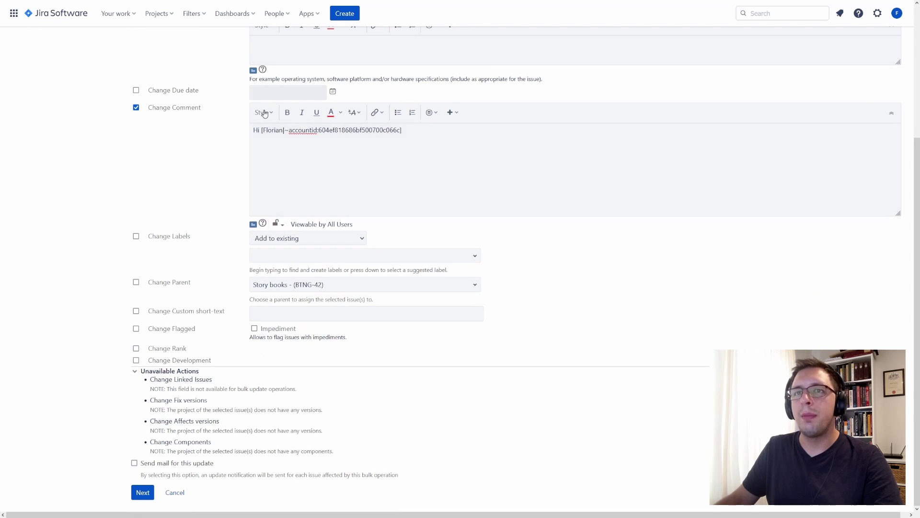
{"action": "left_click", "coordinate": [143, 493]}
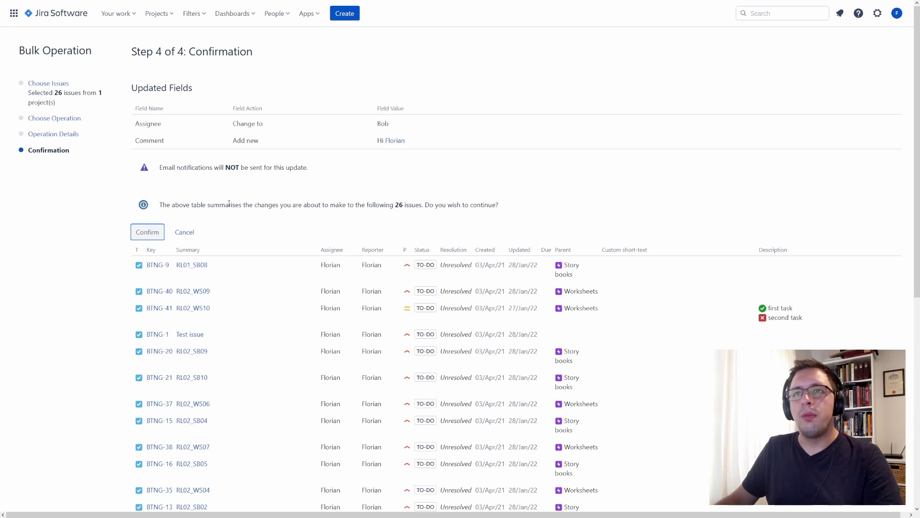
Confirm the bulk edit after checking the affected issues, and acknowledge the operation once it has finished
{"action": "scroll", "coordinate": [308, 236], "scroll_direction": "down", "scroll_amount": 6}
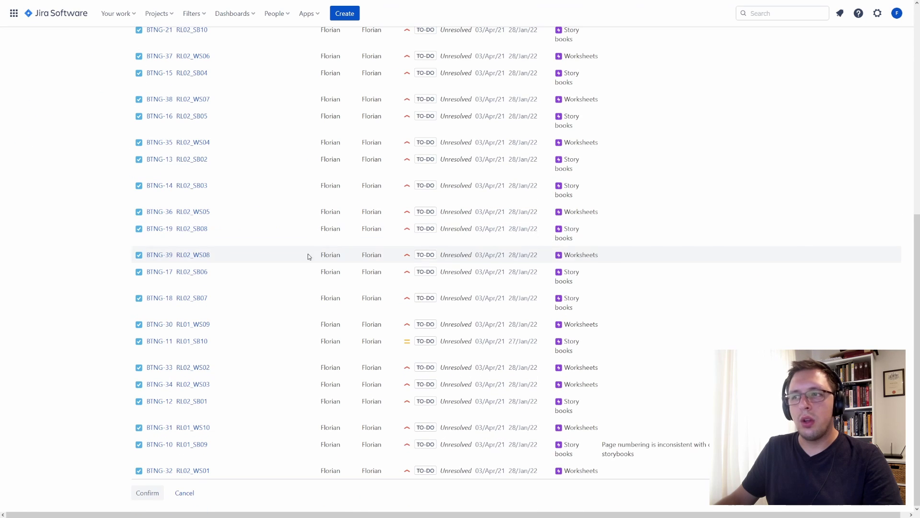
{"action": "scroll", "coordinate": [294, 329], "scroll_direction": "up", "scroll_amount": 7}
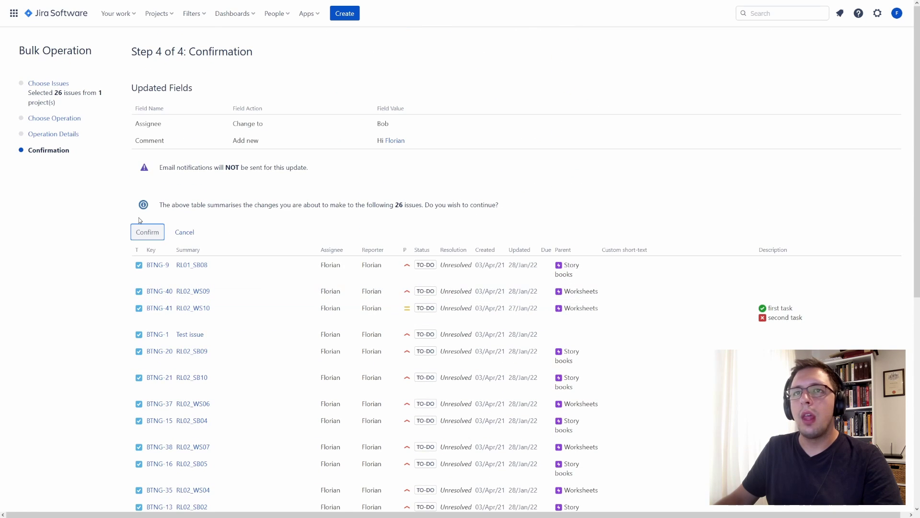
{"action": "left_click", "coordinate": [150, 233]}
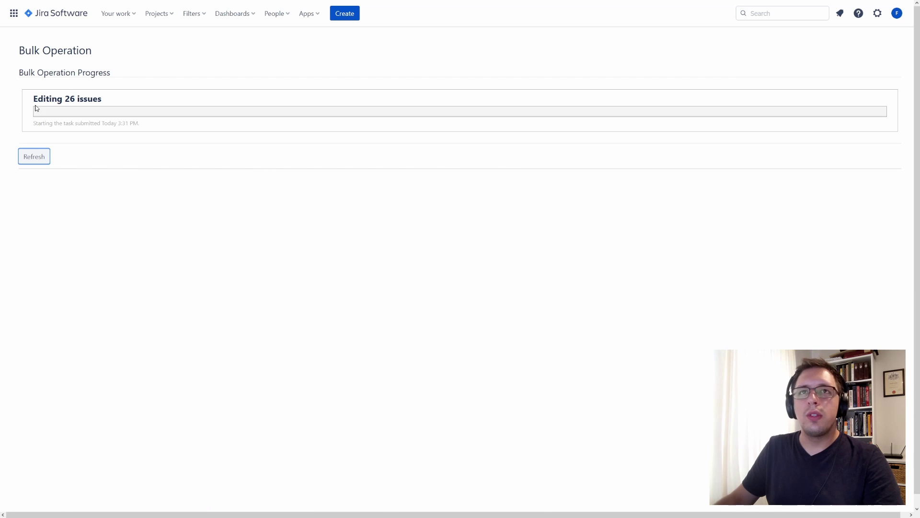
{"action": "left_click", "coordinate": [44, 159]}
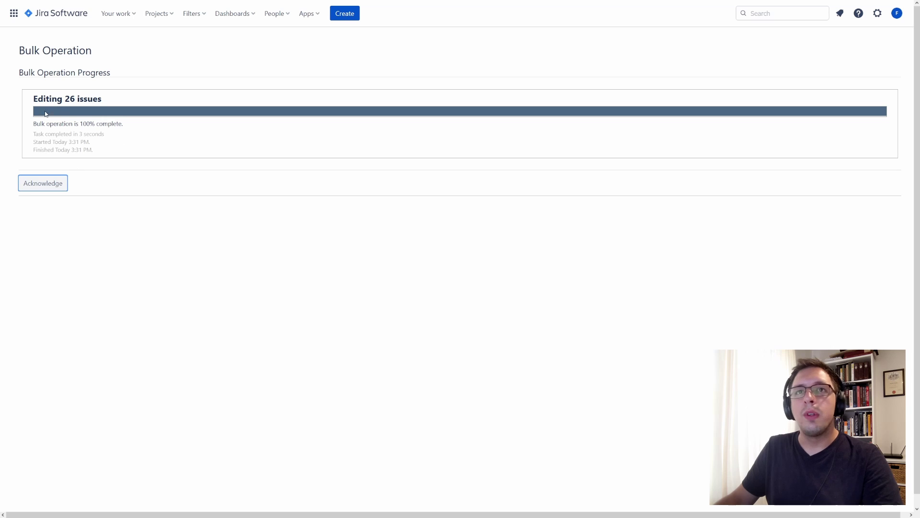
{"action": "left_click", "coordinate": [37, 185]}
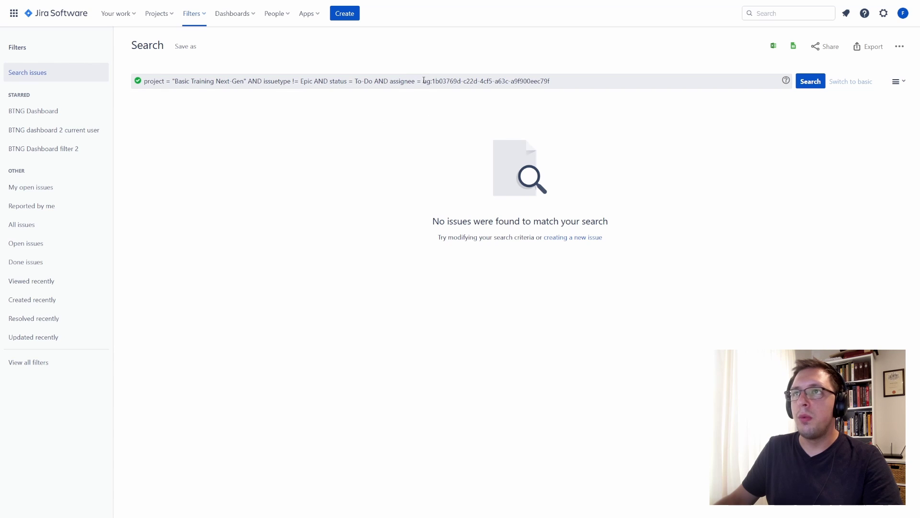
Replace the assignee value in the JQL query with the newly assigned team member and run the search
{"action": "left_click_drag", "start_coordinate": [423, 81], "coordinate": [569, 86]}
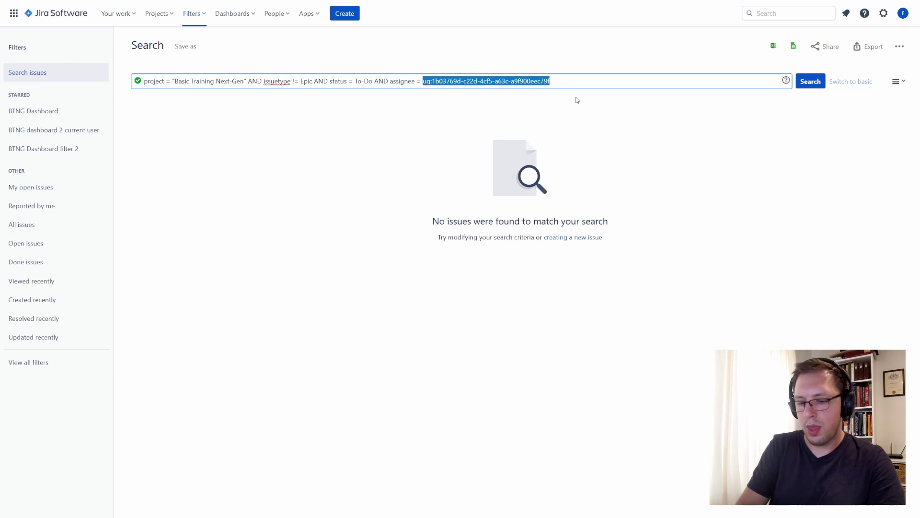
{"action": "type", "text": "bug"}
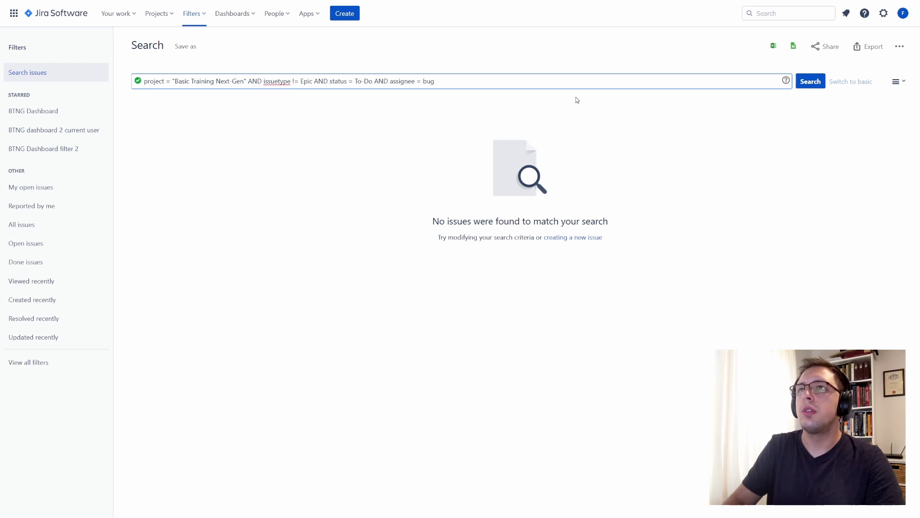
{"action": "key", "text": "BackSpace"}
{"action": "key", "text": "BackSpace"}
{"action": "key", "text": "BackSpace"}
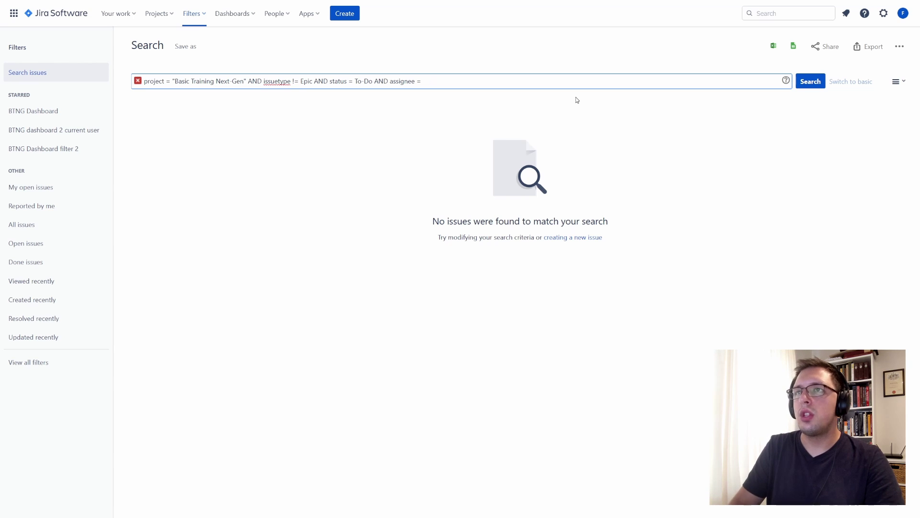
{"action": "type", "text": "Bob"}
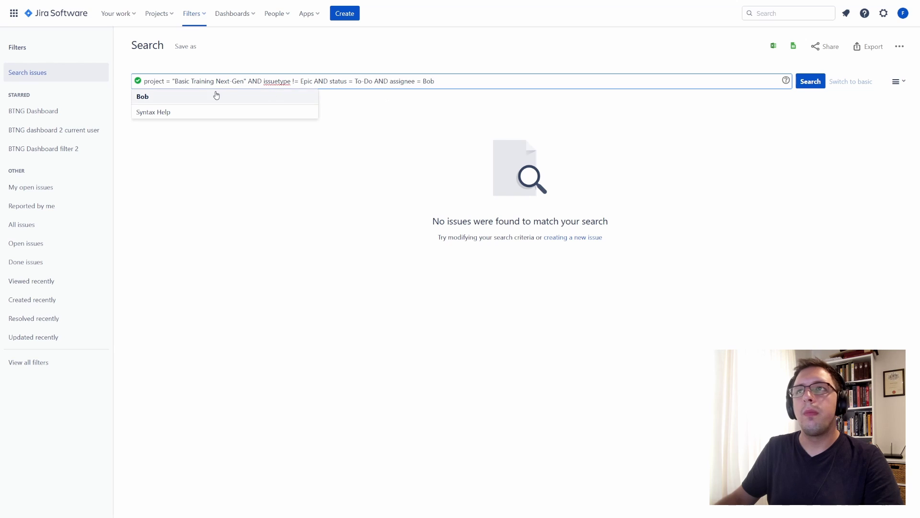
{"action": "left_click", "coordinate": [216, 95]}
{"action": "key", "text": "Return"}
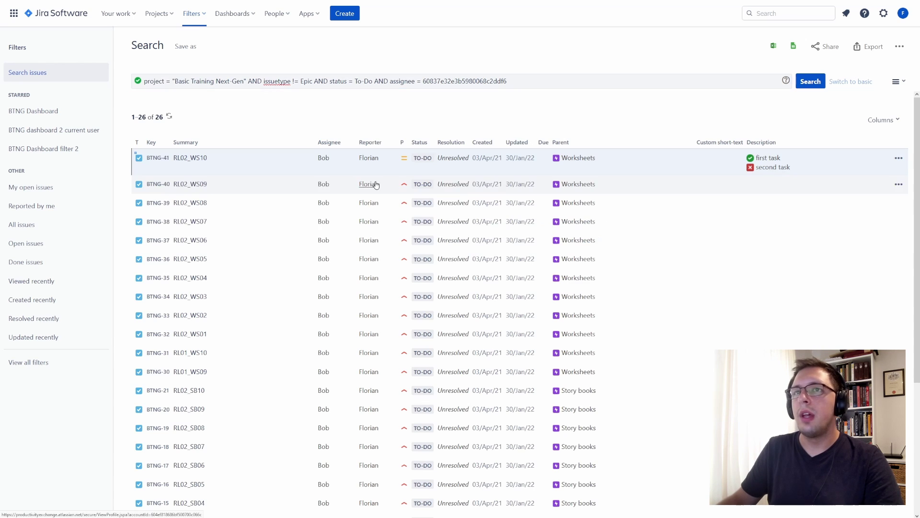
Look through the issues found and open RL02_WS07 (BTNG-38) to check its assignee and comments
{"action": "scroll", "coordinate": [242, 424], "scroll_direction": "down", "scroll_amount": 4}
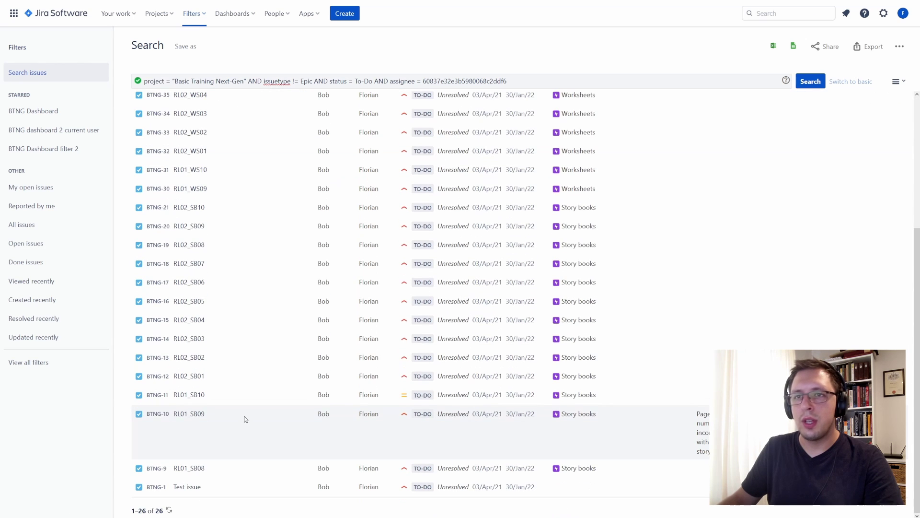
{"action": "scroll", "coordinate": [246, 419], "scroll_direction": "up", "scroll_amount": 5}
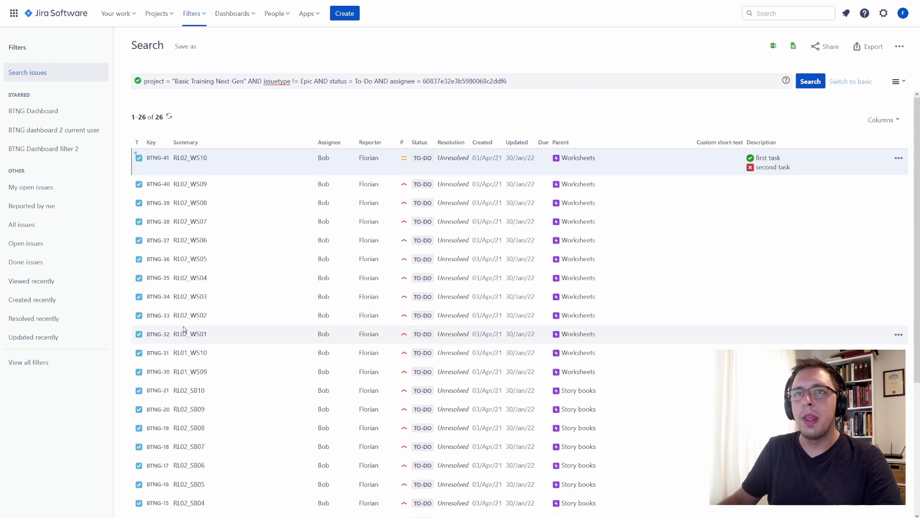
{"action": "left_click", "coordinate": [197, 220]}
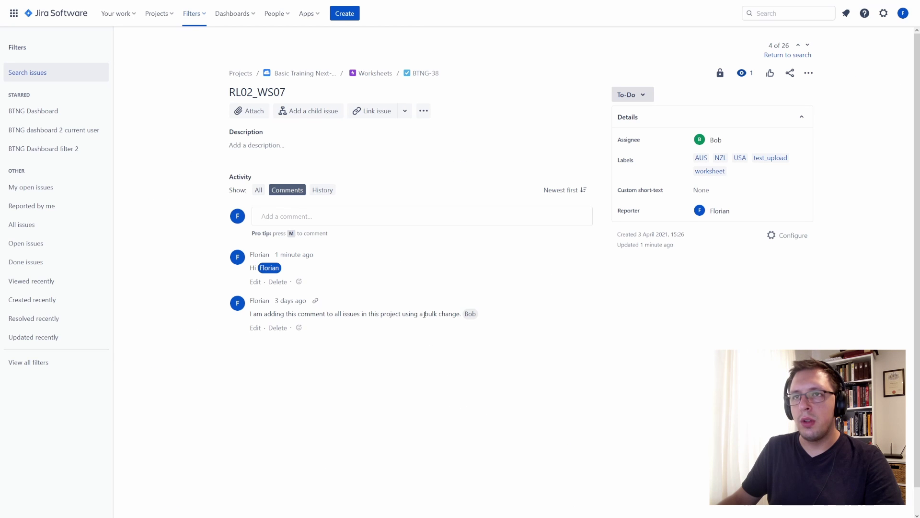